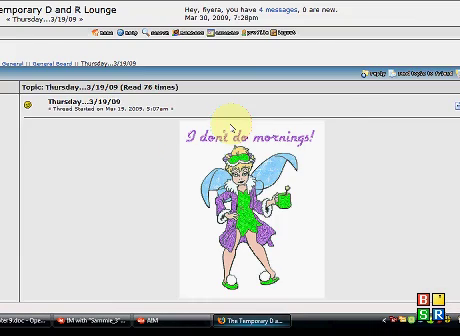
scroll(143, 154, down, 8)
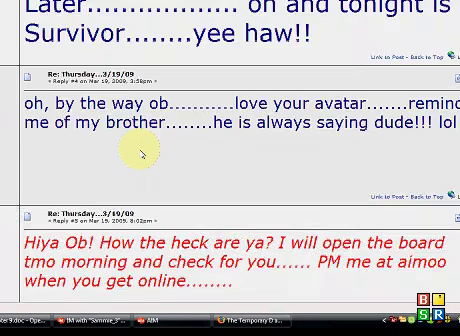
scroll(143, 154, down, 5)
scroll(143, 154, down, 8)
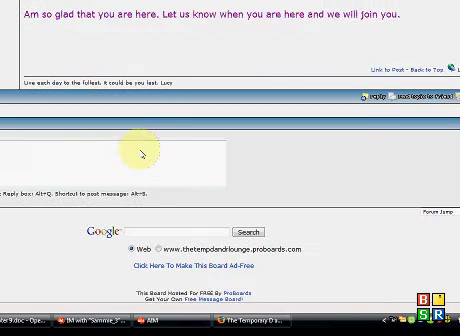
scroll(143, 154, up, 1)
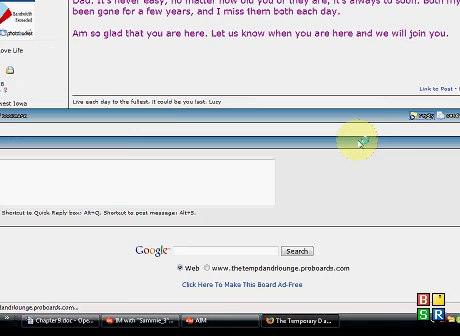
- Start a reply to the Thursday...3/19/09 thread with the cursor inside empty [youtube][/youtube] tags
click(362, 142)
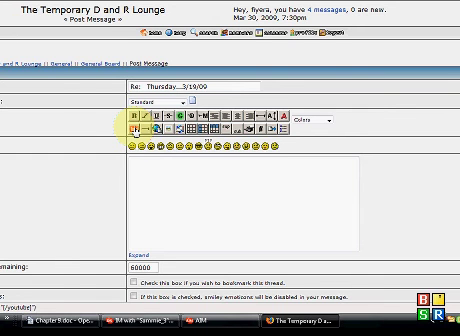
click(134, 128)
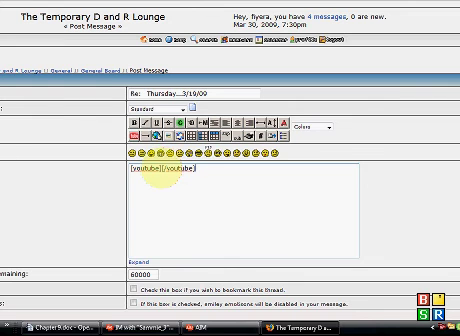
click(160, 168)
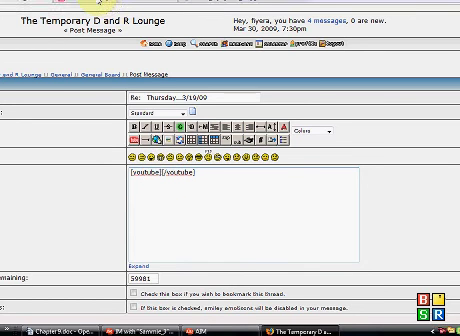
click(98, 5)
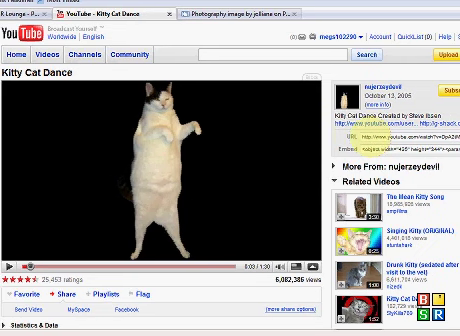
- Copy the Kitty Cat Dance video's URL from its YouTube address field
click(390, 134)
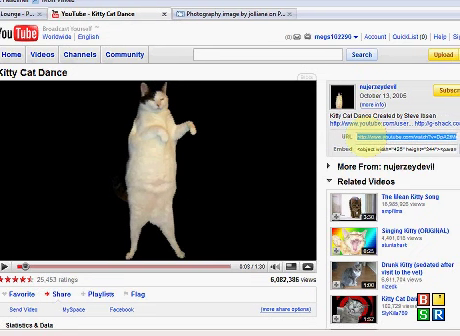
right_click(380, 136)
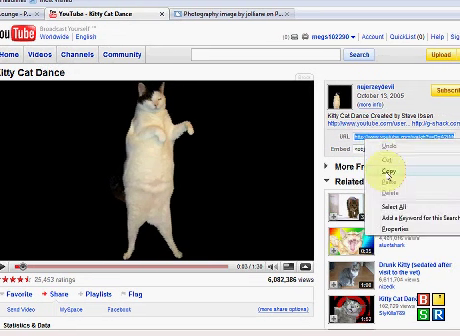
click(390, 170)
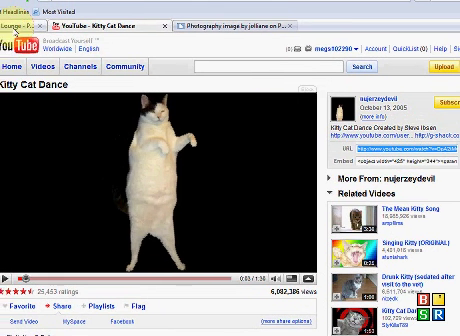
- Paste the Kitty Cat Dance video URL between the reply's YouTube tags
click(18, 20)
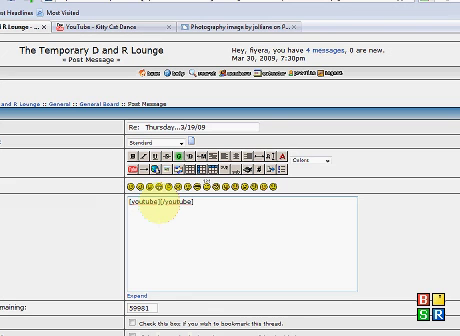
right_click(163, 206)
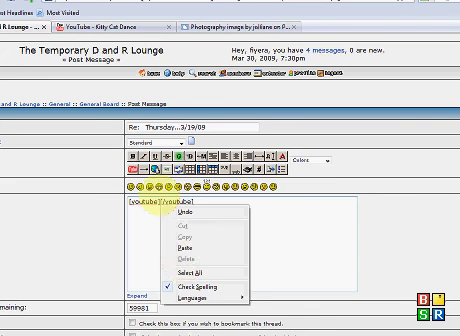
click(186, 248)
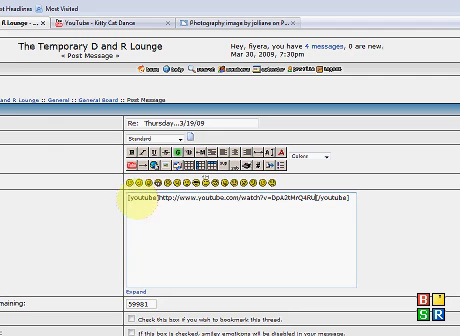
- Add empty [img][/img] tags on a new line below the video link
click(352, 202)
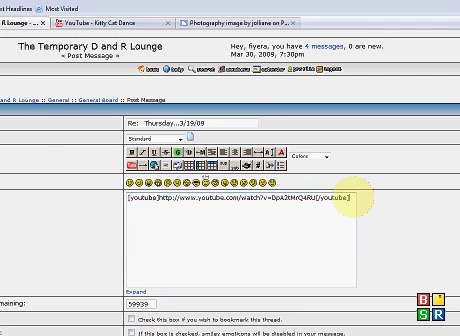
key(Return)
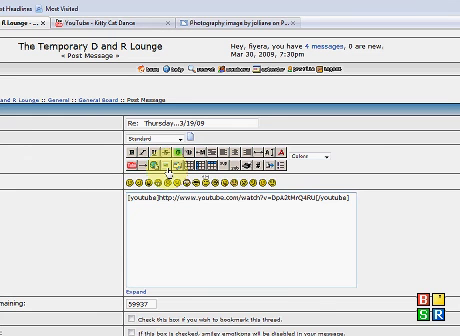
click(166, 167)
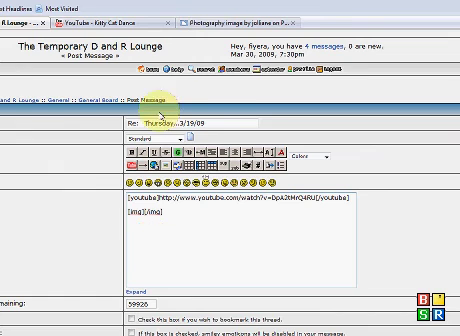
- Copy the dandelion photo's Direct Link from Photobucket and return to the reply draft
click(200, 28)
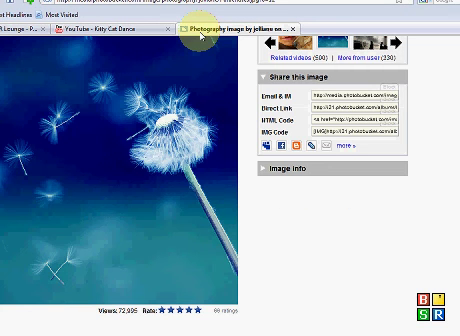
scroll(295, 238, up, 1)
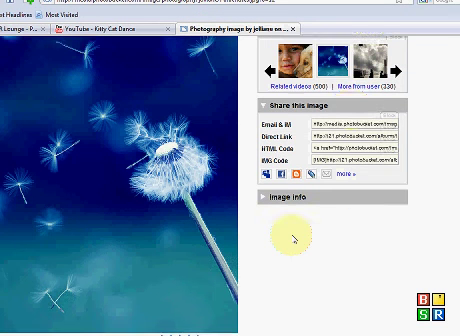
scroll(295, 238, up, 3)
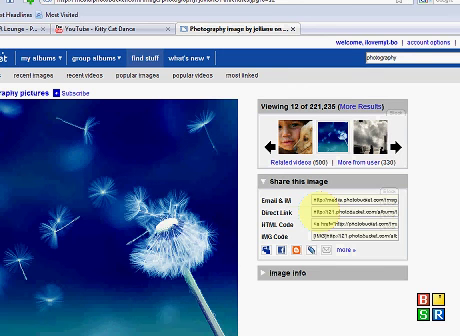
click(340, 212)
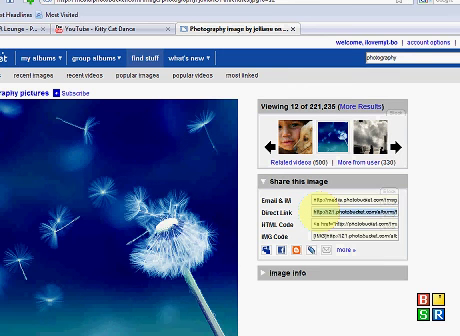
right_click(330, 212)
click(340, 228)
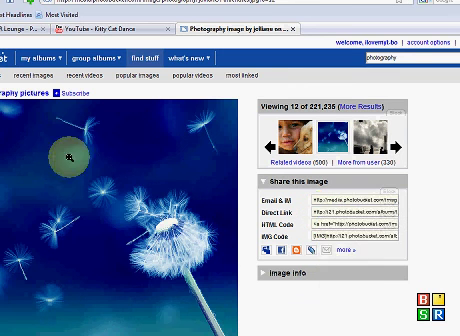
click(22, 30)
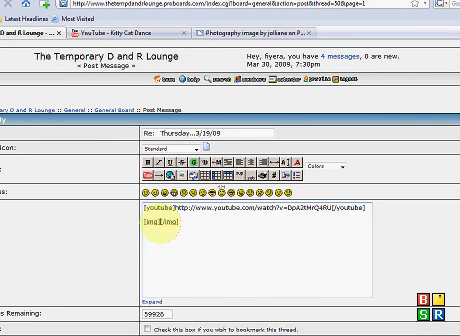
- Paste the dandelion image's Photobucket direct link between the [img][/img] tags
right_click(159, 219)
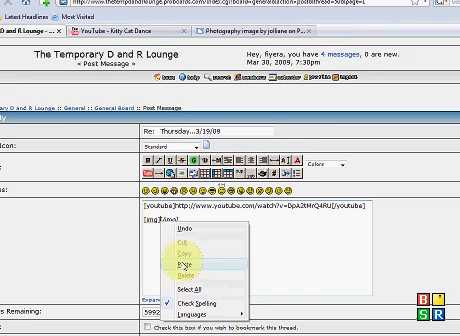
click(184, 265)
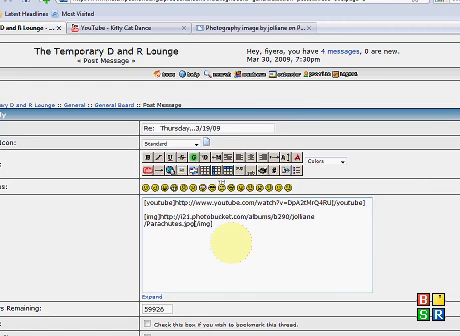
scroll(228, 242, down, 3)
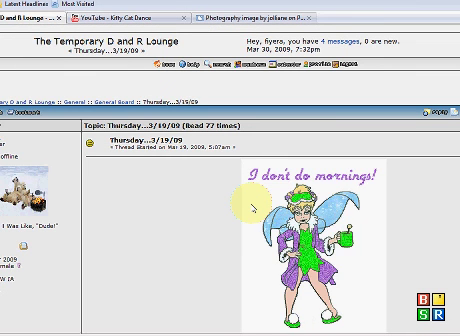
scroll(253, 208, down, 5)
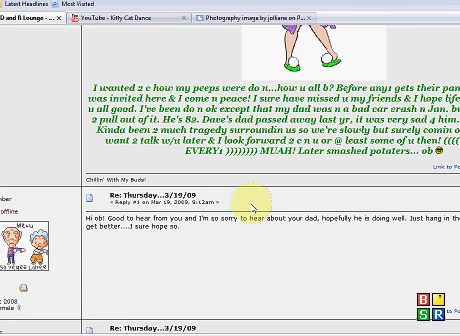
scroll(253, 208, down, 8)
scroll(253, 208, down, 8)
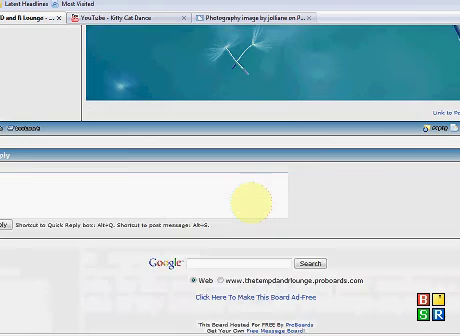
scroll(251, 208, up, 3)
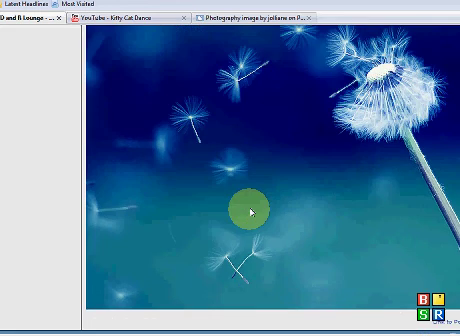
scroll(251, 211, up, 3)
scroll(251, 211, up, 3)
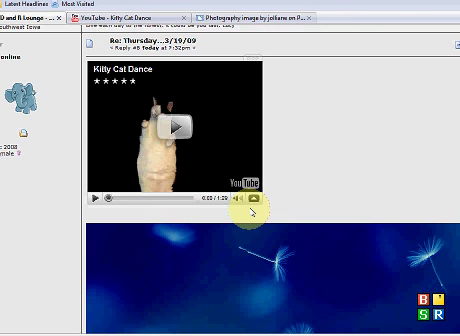
scroll(366, 213, down, 3)
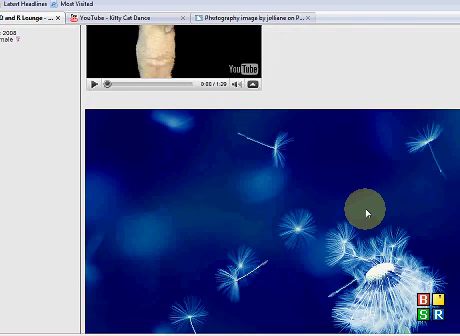
scroll(366, 213, down, 4)
scroll(366, 213, down, 4)
scroll(366, 213, down, 1)
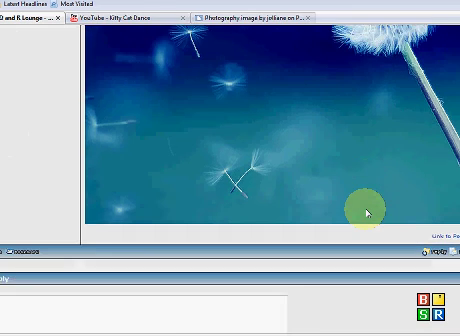
scroll(366, 213, down, 3)
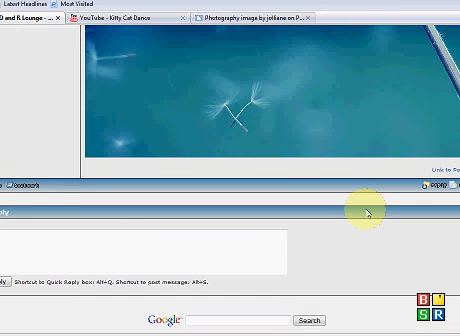